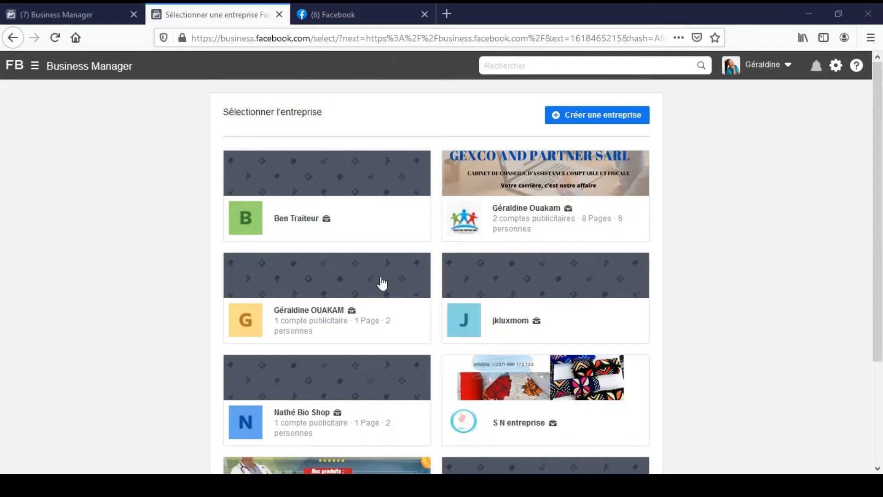
{"action": "right_click", "coordinate": [340, 322]}
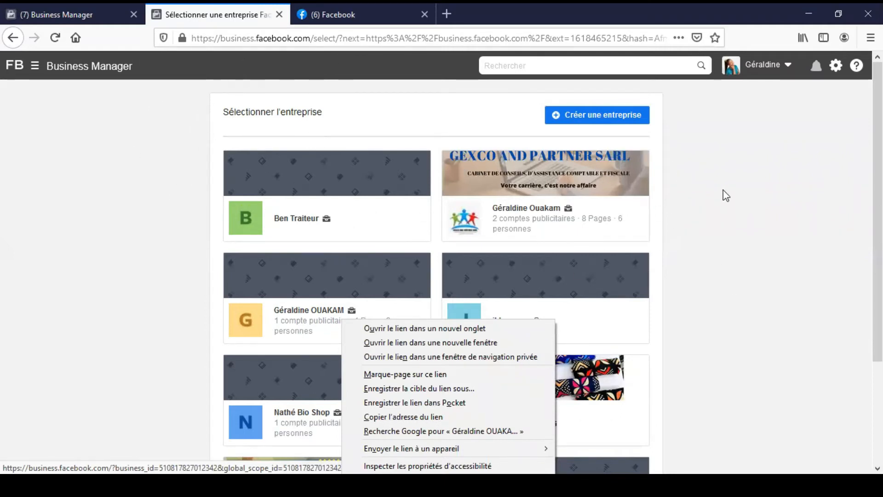
{"action": "left_click", "coordinate": [727, 230]}
{"action": "scroll", "coordinate": [334, 185], "scroll_direction": "down", "scroll_amount": 2}
{"action": "scroll", "coordinate": [405, 282], "scroll_direction": "down", "scroll_amount": 1}
{"action": "scroll", "coordinate": [640, 246], "scroll_direction": "up", "scroll_amount": 3}
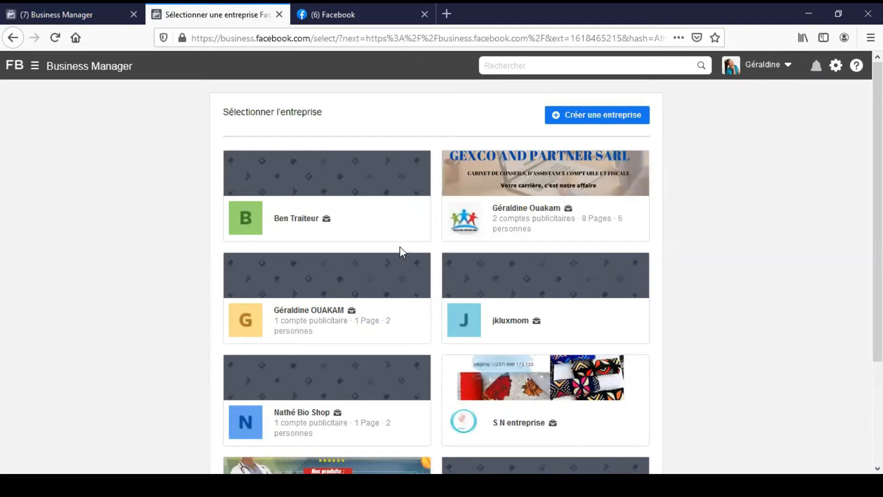
{"action": "scroll", "coordinate": [337, 256], "scroll_direction": "down", "scroll_amount": 2}
{"action": "scroll", "coordinate": [337, 254], "scroll_direction": "up", "scroll_amount": 2}
Select the business with the yellow G avatar and open the Pages section of its business settings
{"action": "left_click", "coordinate": [306, 322]}
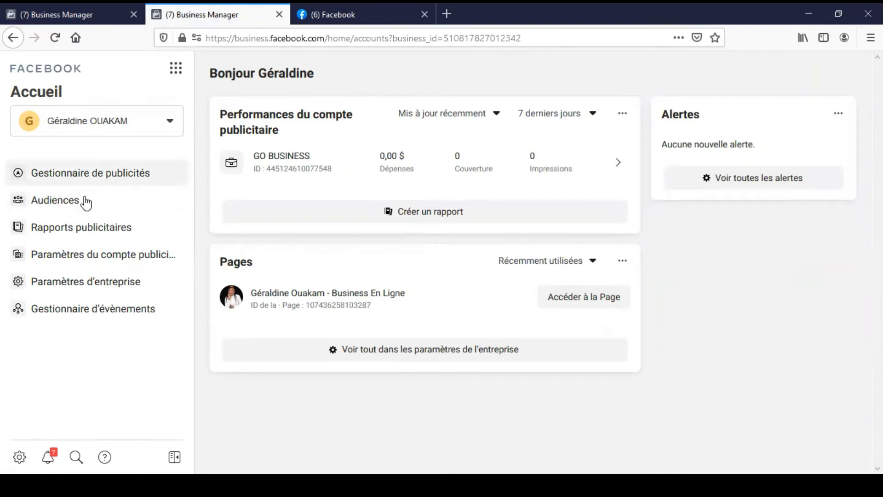
{"action": "left_click", "coordinate": [96, 283]}
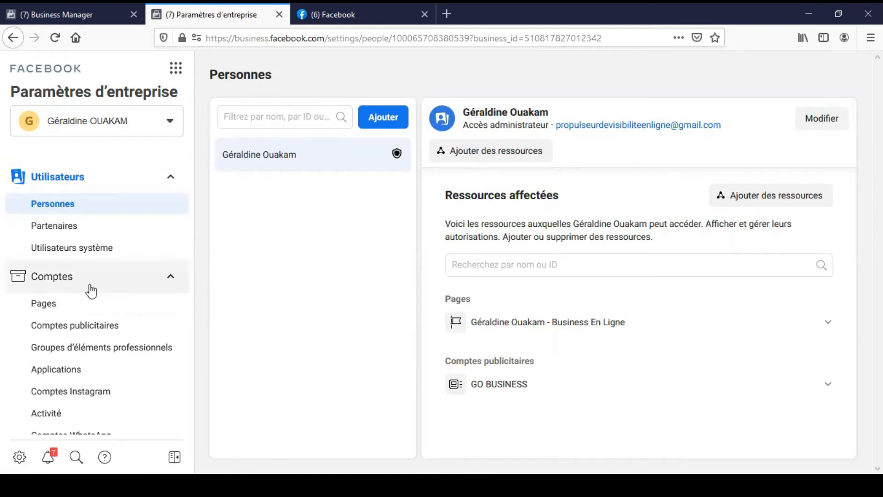
{"action": "left_click", "coordinate": [45, 310]}
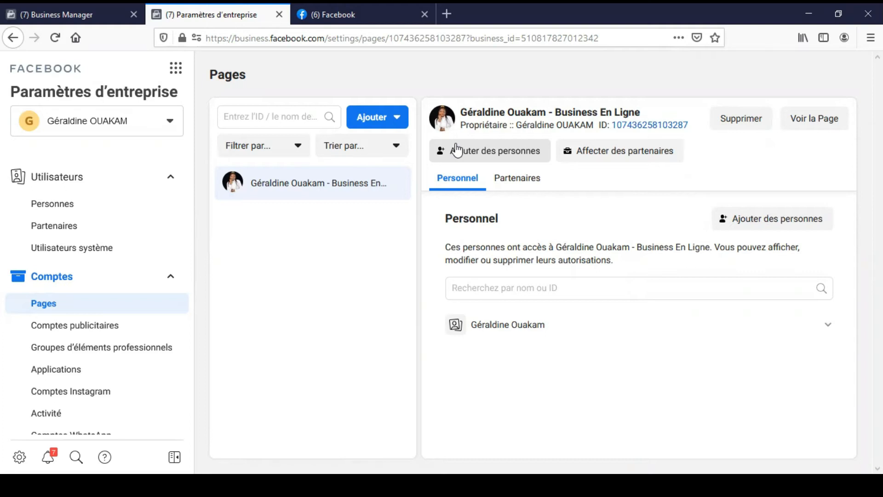
Start adding a Page the business already owns and search for "les délices de gera"
{"action": "left_click", "coordinate": [368, 119]}
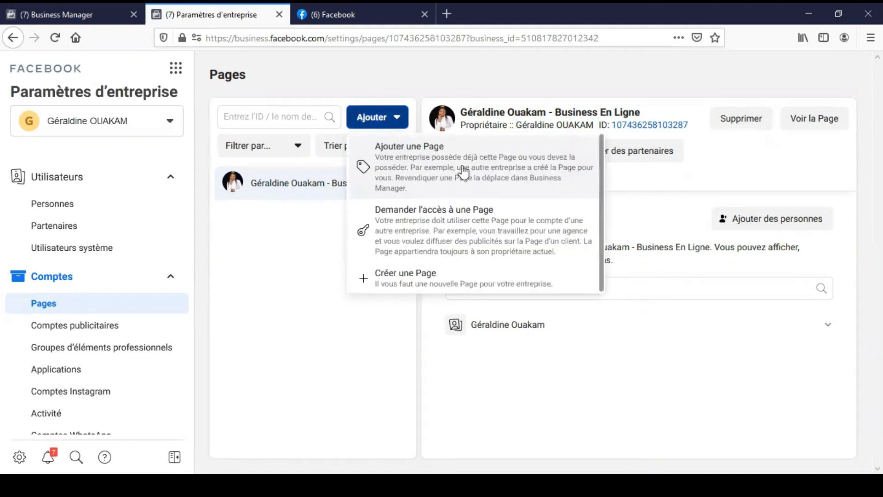
{"action": "left_click", "coordinate": [400, 160]}
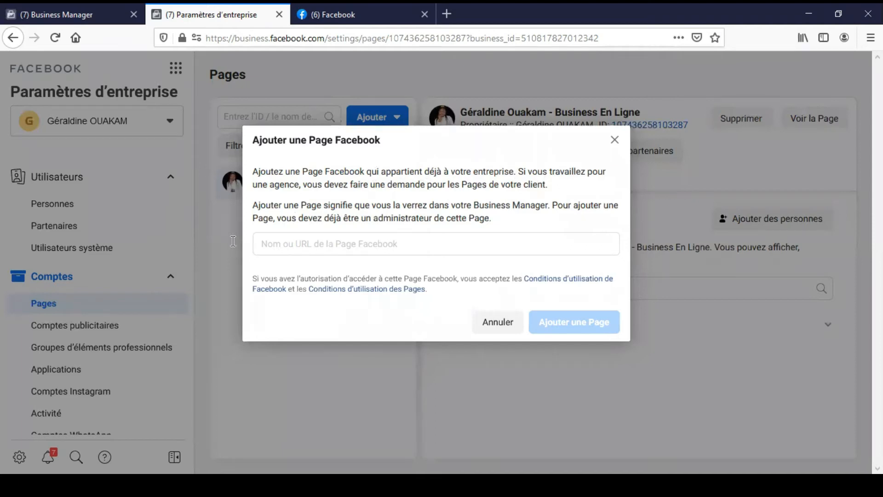
{"action": "left_click", "coordinate": [281, 243]}
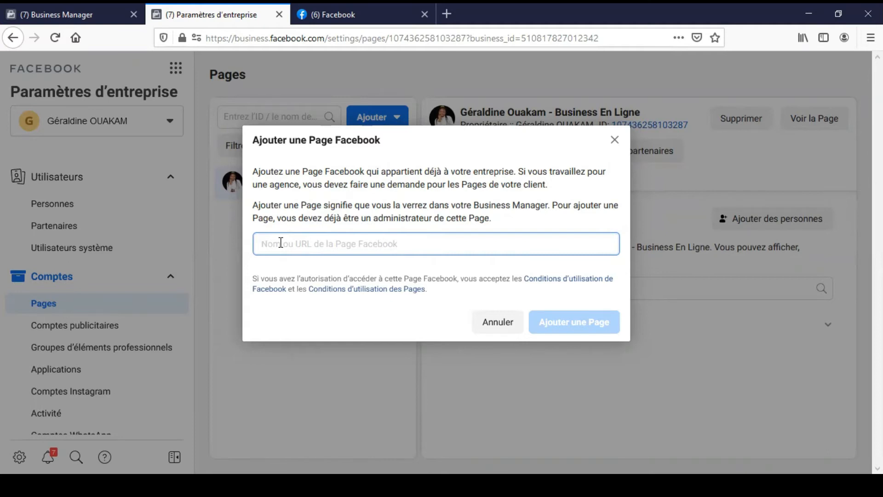
{"action": "type", "text": "l"}
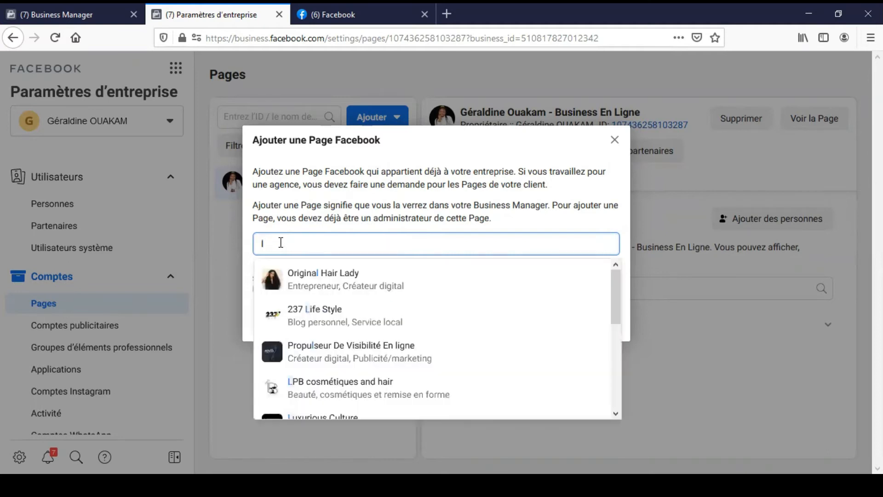
{"action": "key", "text": "BackSpace"}
{"action": "type", "text": "les d"}
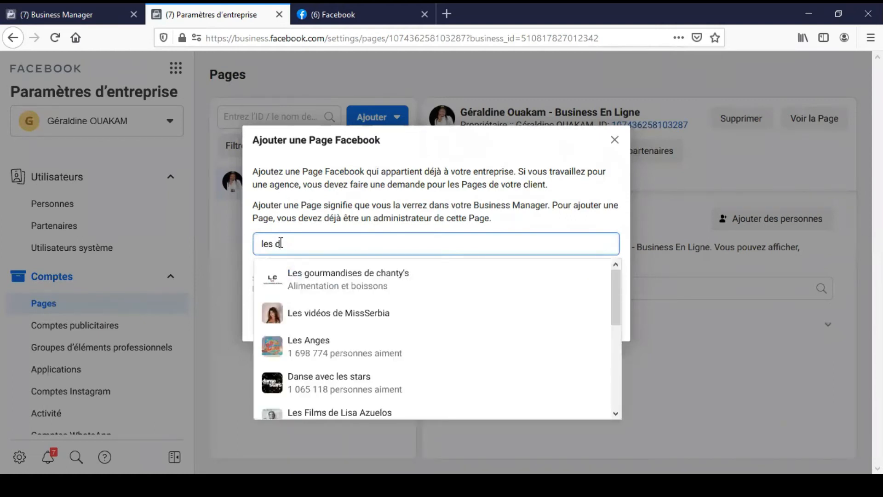
{"action": "type", "text": "él"}
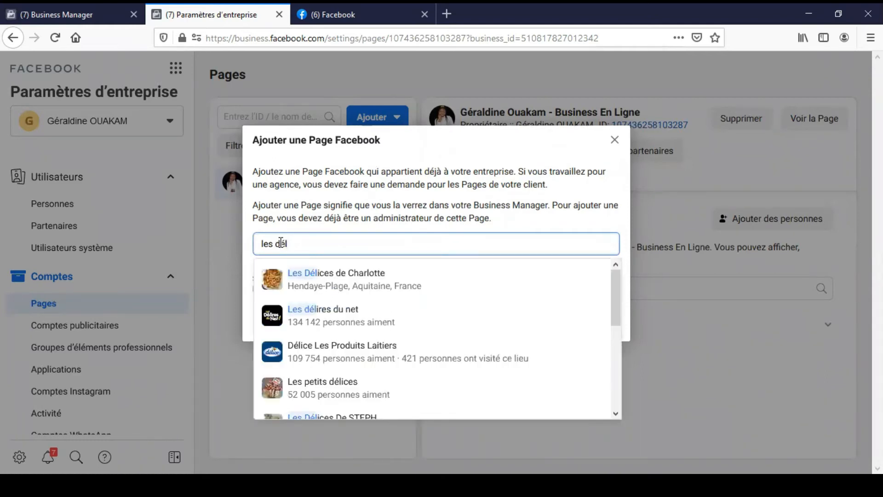
{"action": "type", "text": "ice"}
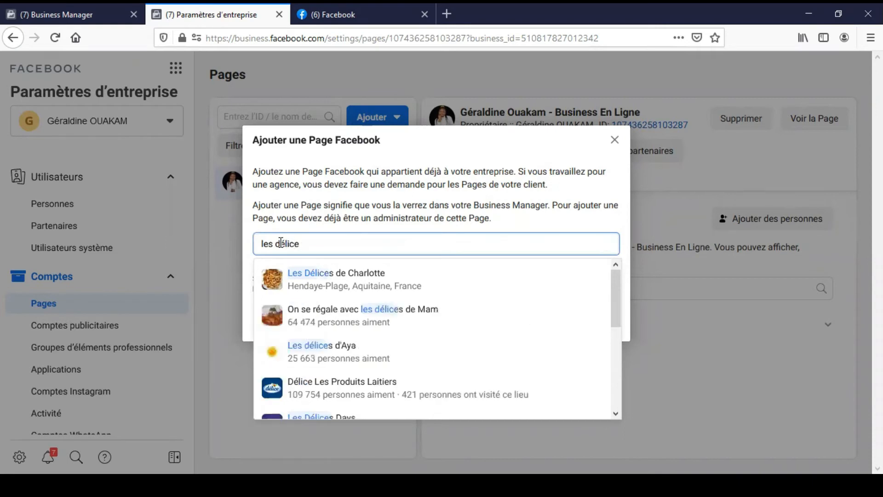
{"action": "type", "text": "s de"}
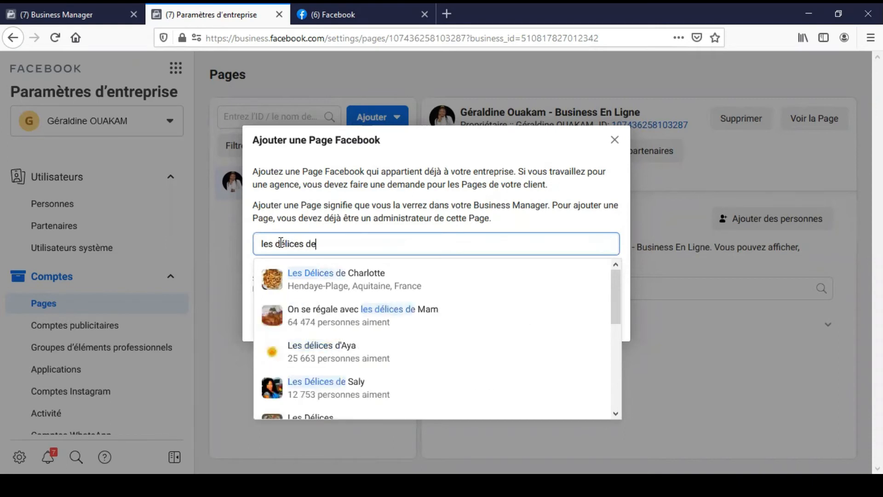
{"action": "type", "text": " g"}
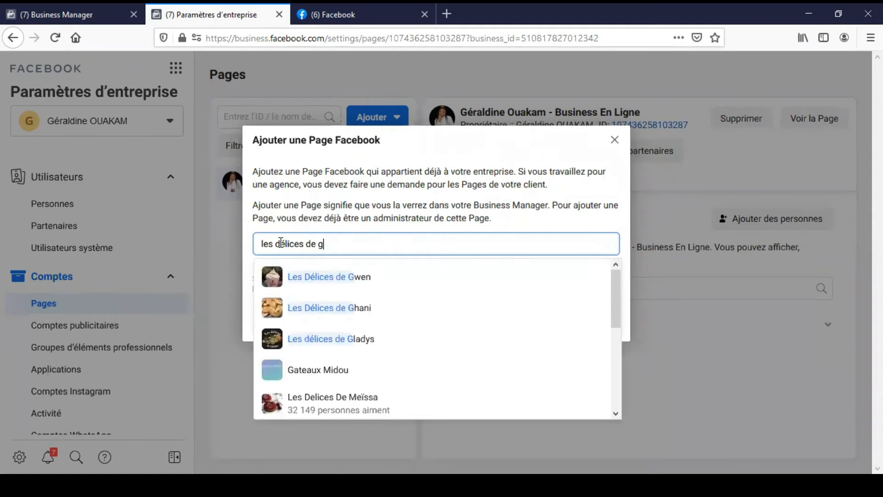
{"action": "type", "text": "e"}
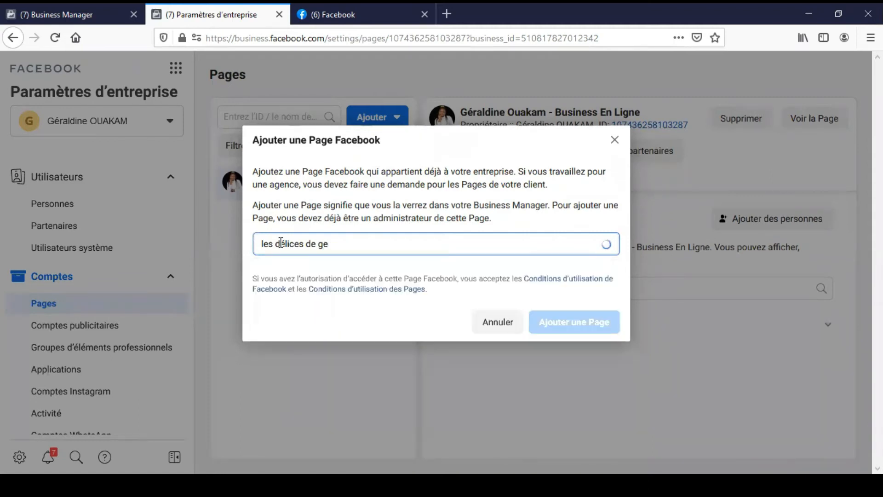
{"action": "type", "text": "ra"}
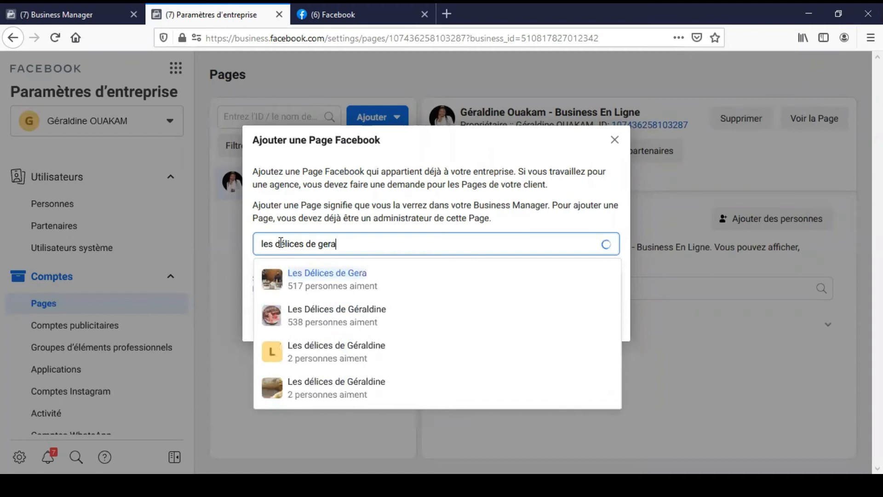
Add the "Les délices de Géraldine" Page with the yellow L avatar to the business and close the confirmation
{"action": "left_click", "coordinate": [316, 352]}
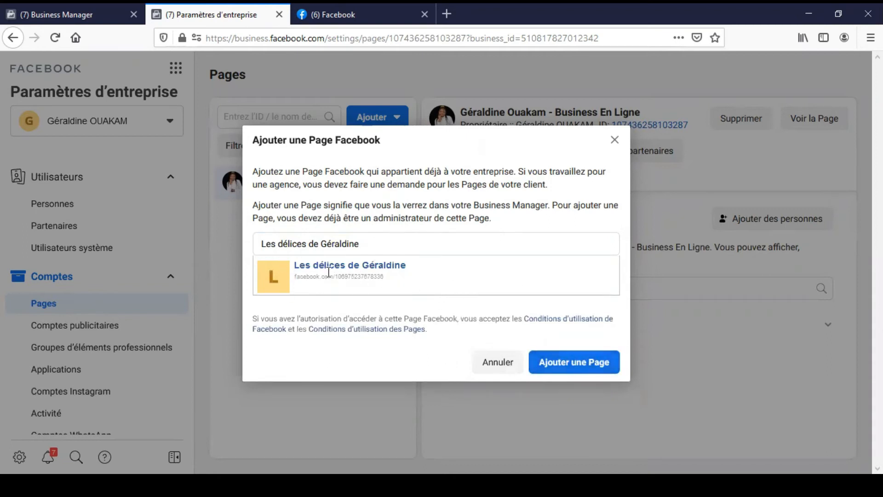
{"action": "left_click", "coordinate": [562, 367]}
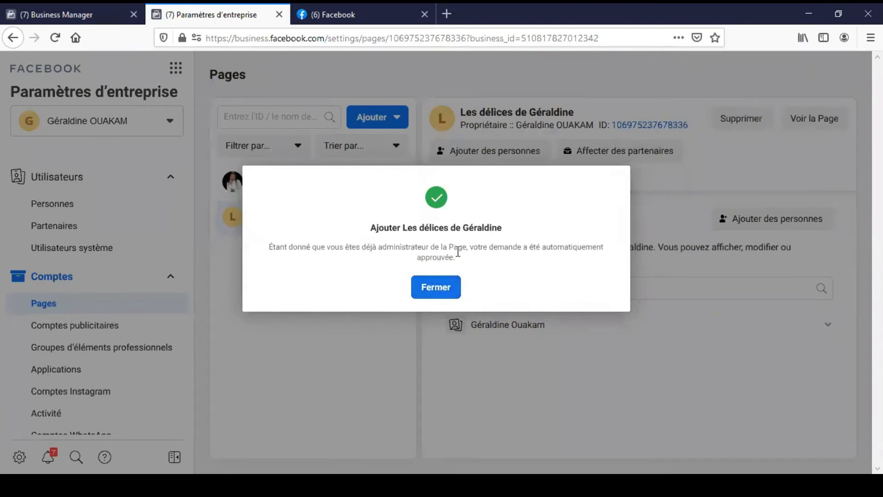
{"action": "left_click", "coordinate": [440, 286]}
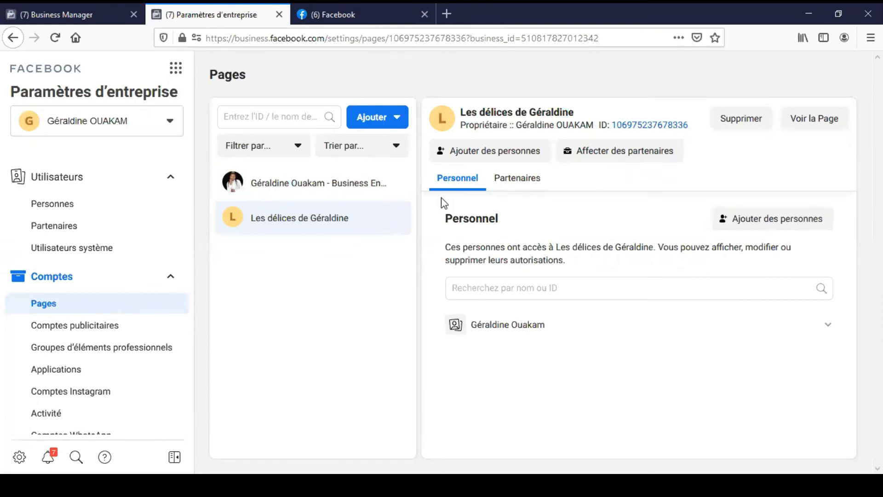
Search for "obje" as another owned Page, submit "Objectif Entrepreneuriat" for addition to the business and close the confirmation
{"action": "left_click", "coordinate": [368, 120]}
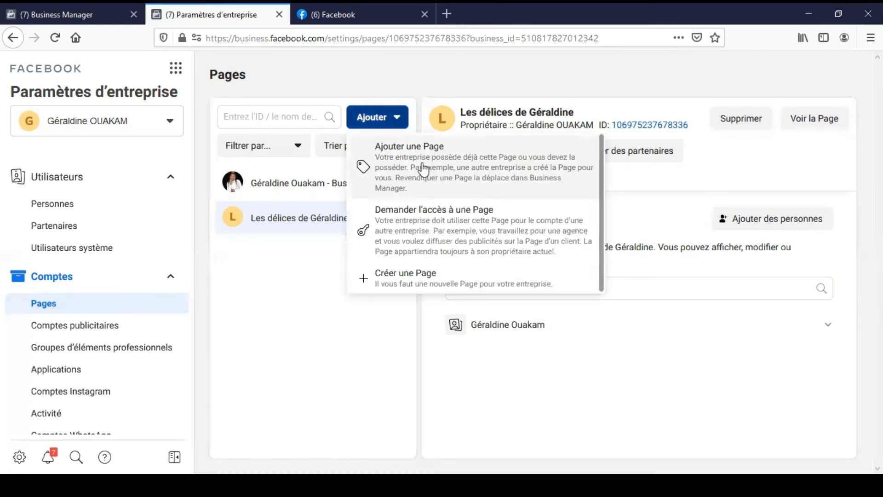
{"action": "left_click", "coordinate": [422, 166]}
{"action": "left_click", "coordinate": [336, 241]}
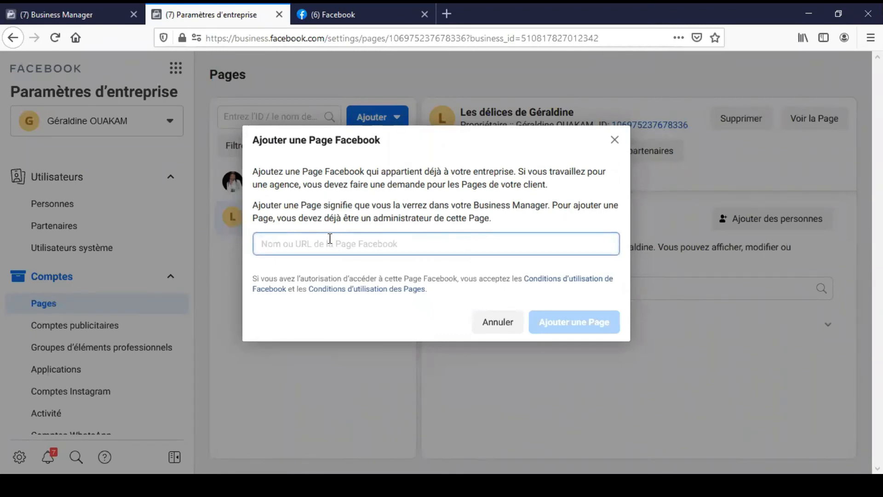
{"action": "type", "text": "ob"}
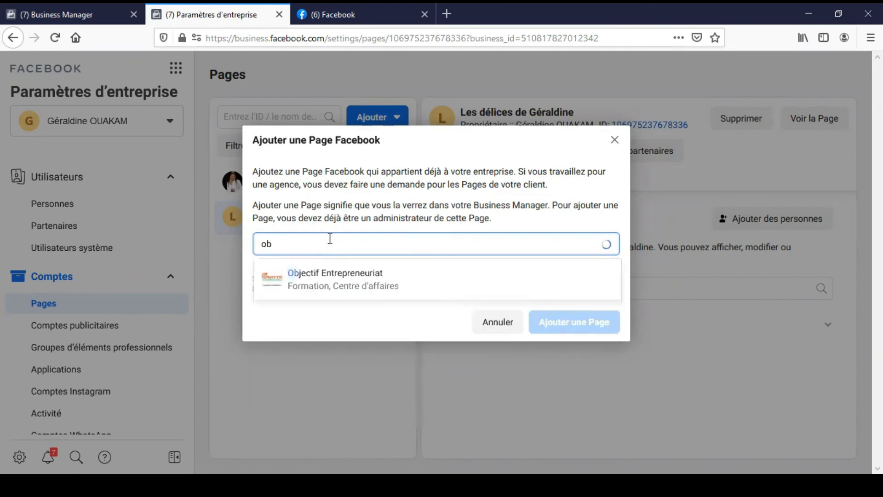
{"action": "type", "text": "je"}
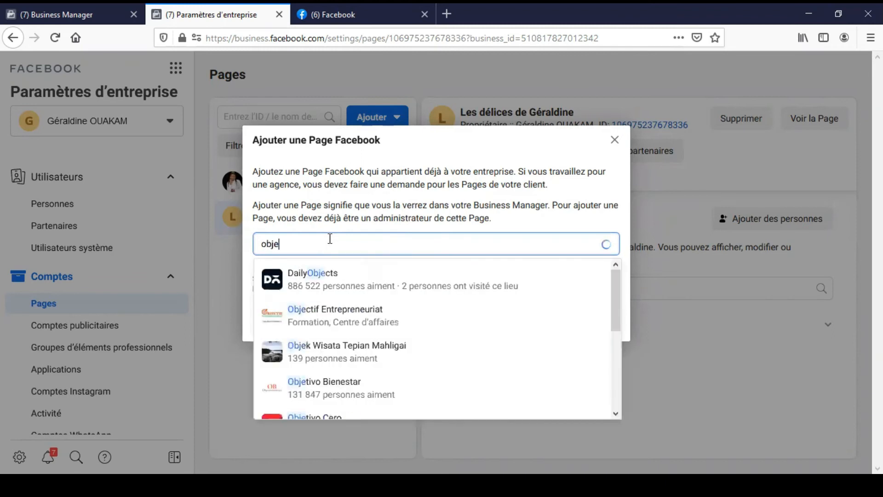
{"action": "left_click", "coordinate": [299, 313]}
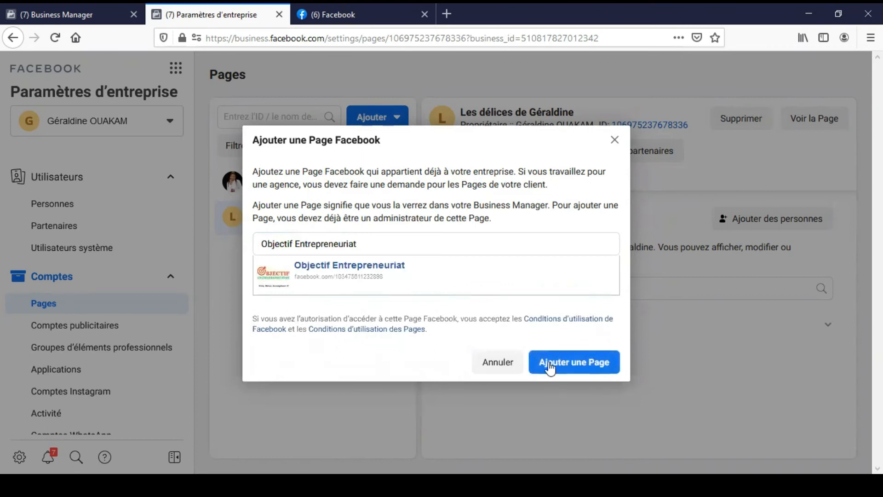
{"action": "left_click", "coordinate": [549, 363]}
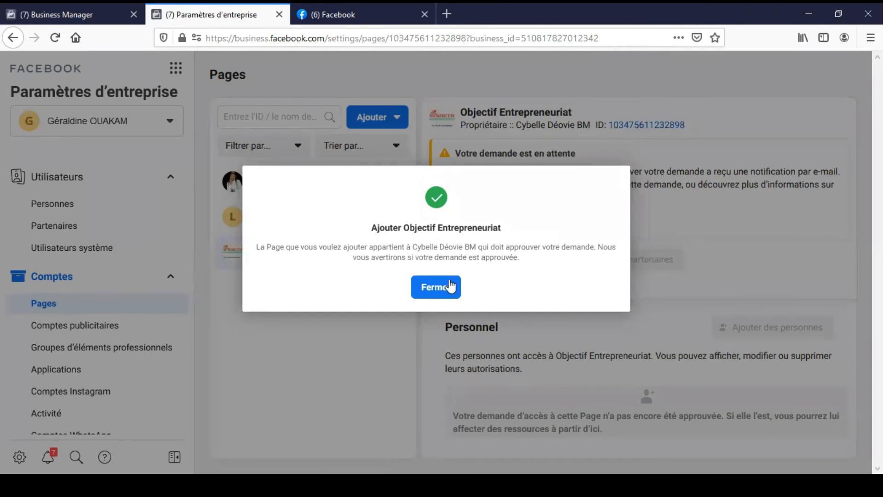
{"action": "left_click", "coordinate": [424, 290]}
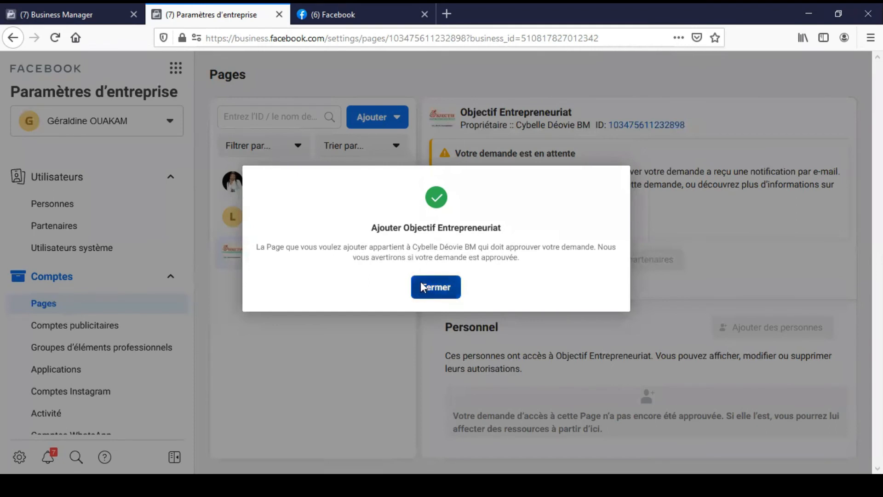